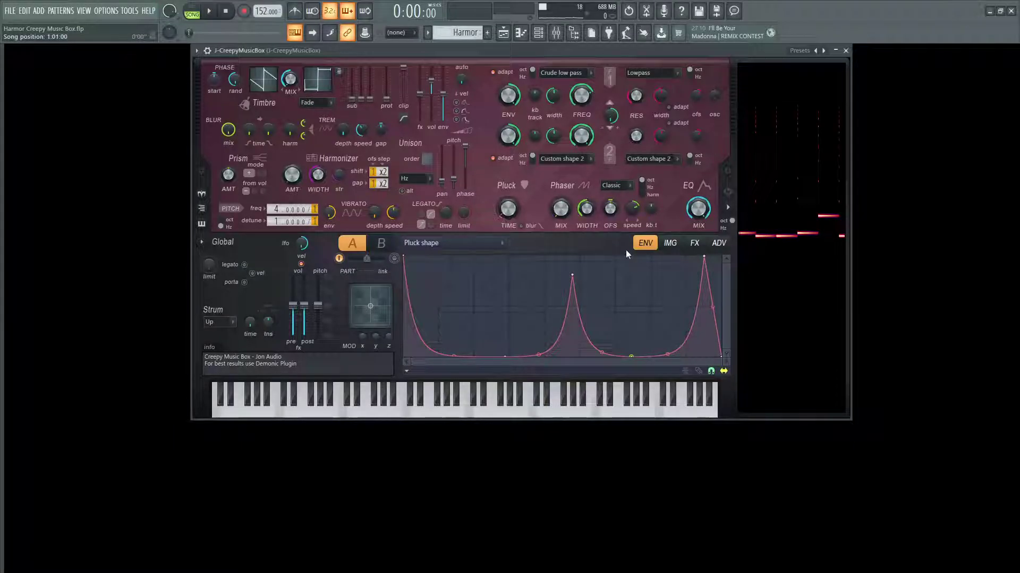
Audition the patch, review Harmor's envelope targets and effects page, then return to the Pluck envelope.
key("space")
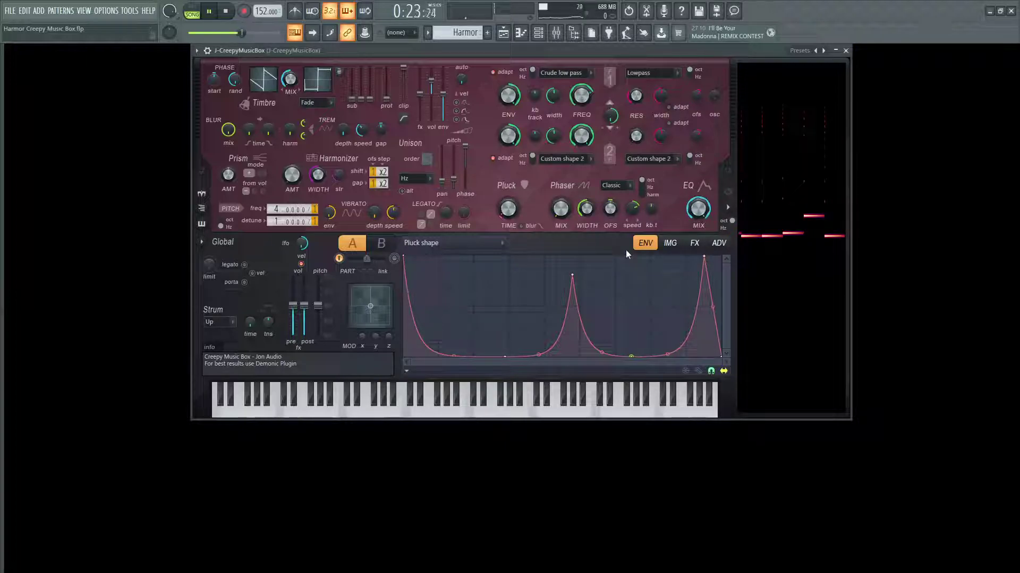
key("space")
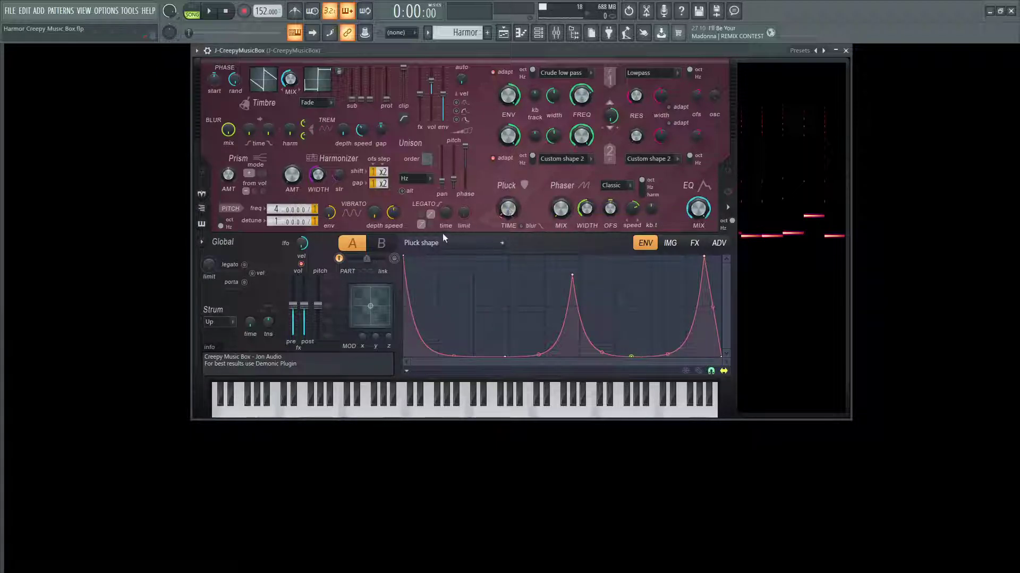
left_click(464, 243)
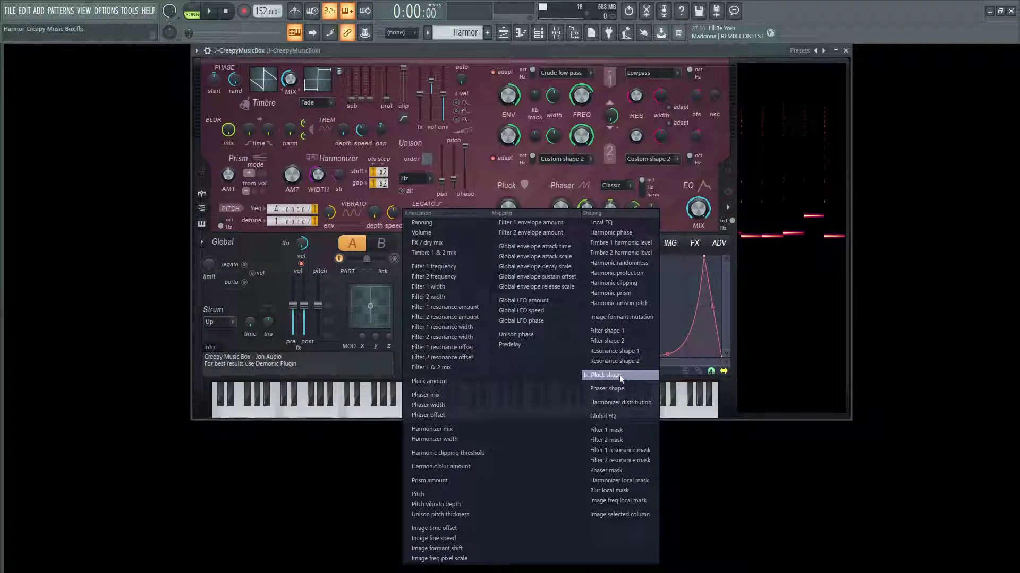
left_click(554, 49)
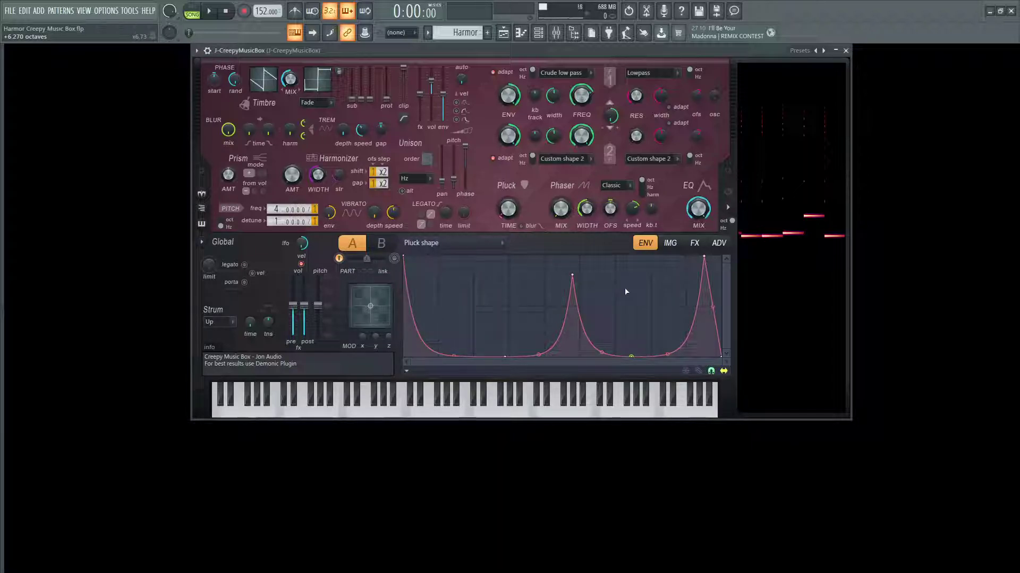
left_click(696, 246)
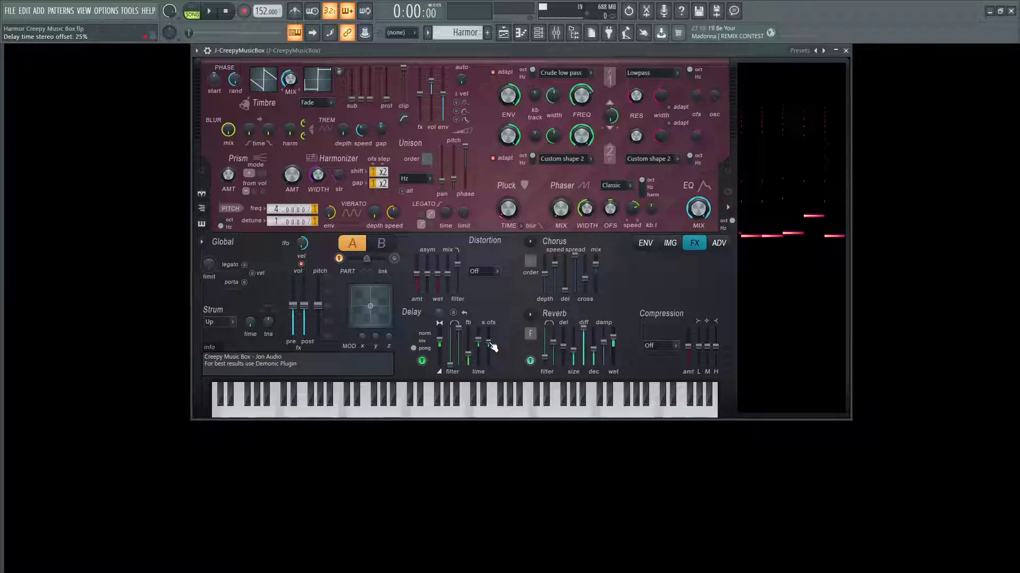
left_click(654, 247)
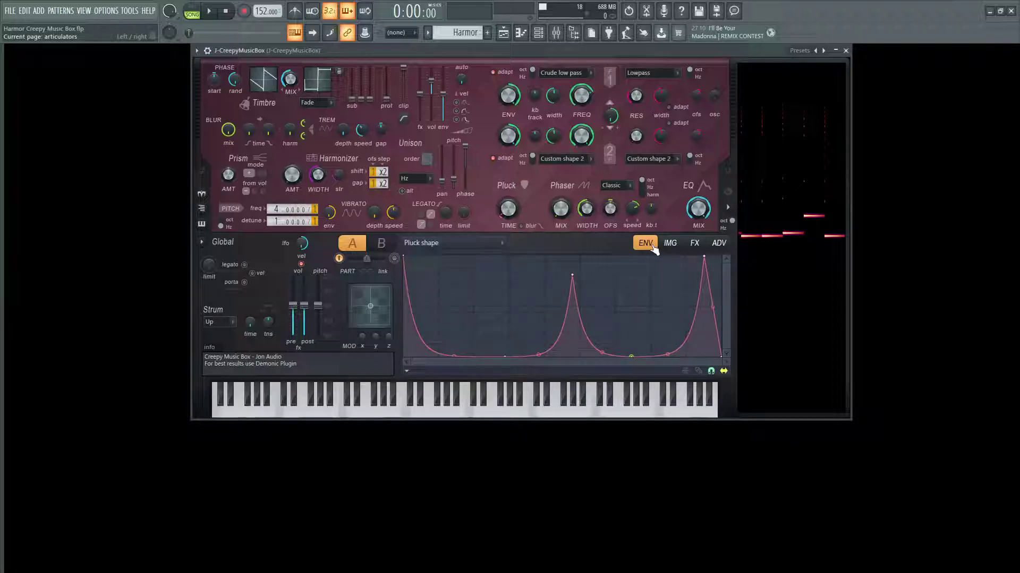
Open DemonicV3 from insert 2 in the Mixer, then hide the Mixer.
left_click(556, 33)
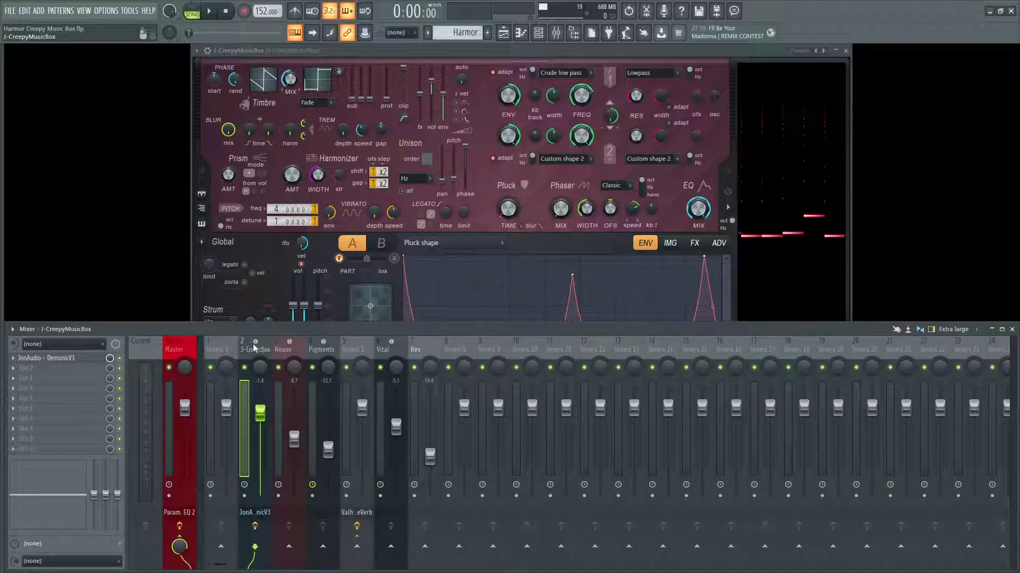
left_click(259, 517)
key("F9")
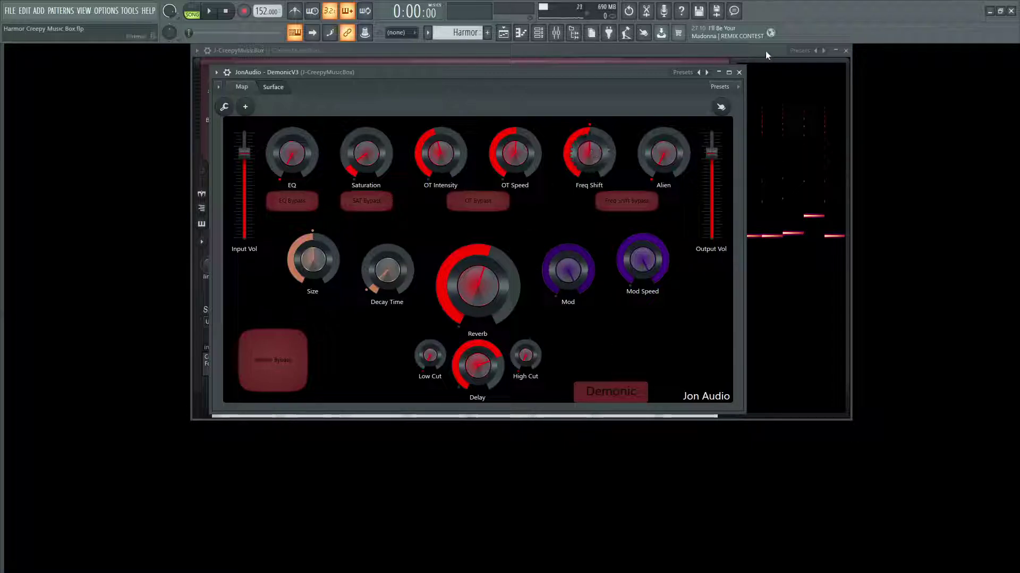
key("F5")
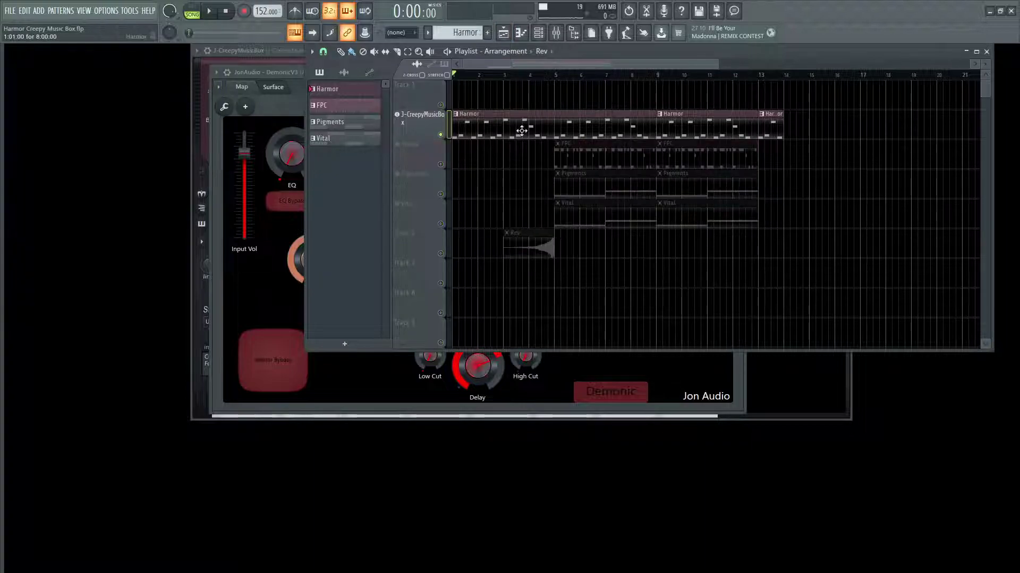
key("F5")
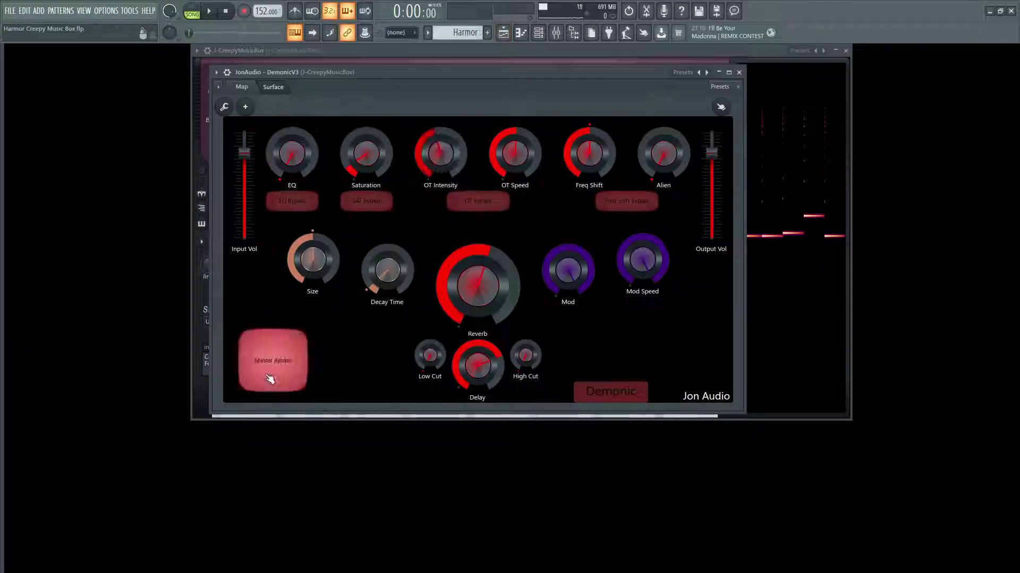
key("space")
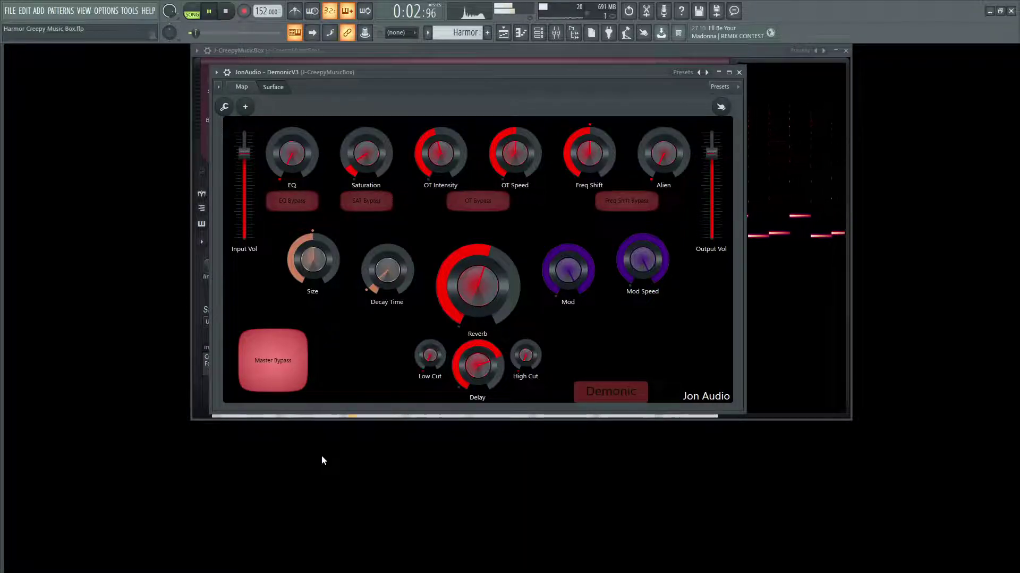
key("space")
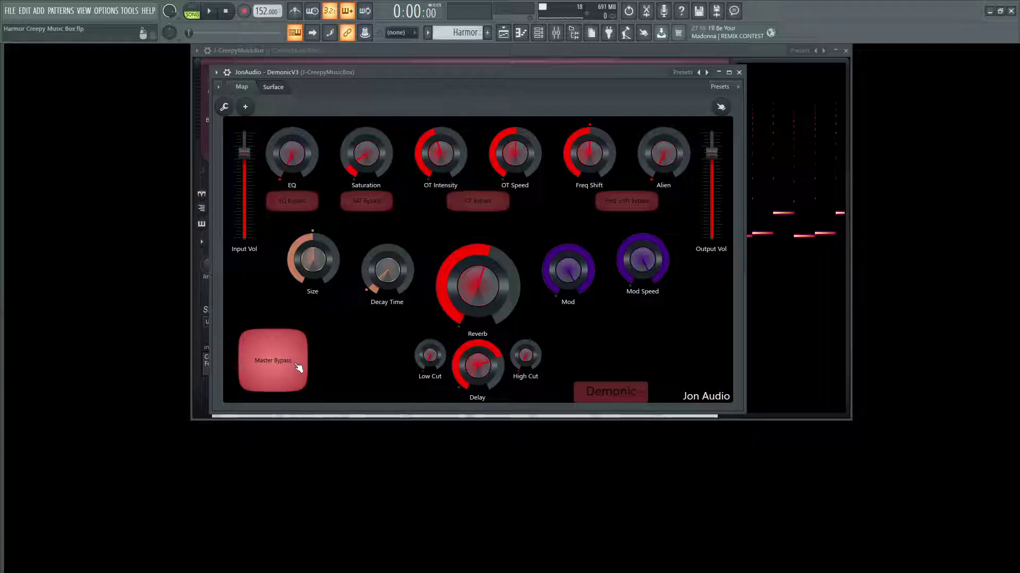
key("space")
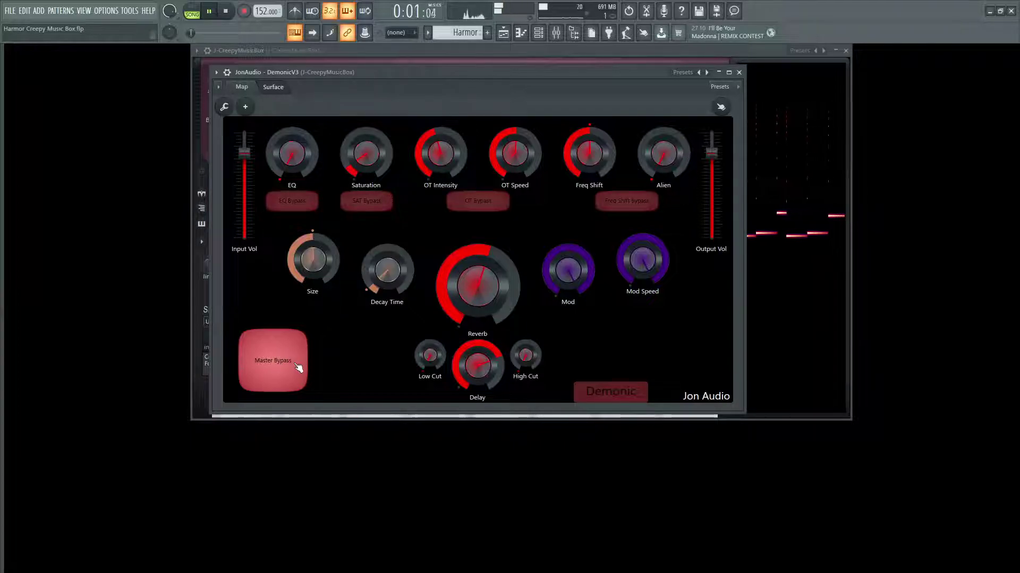
left_click(299, 368)
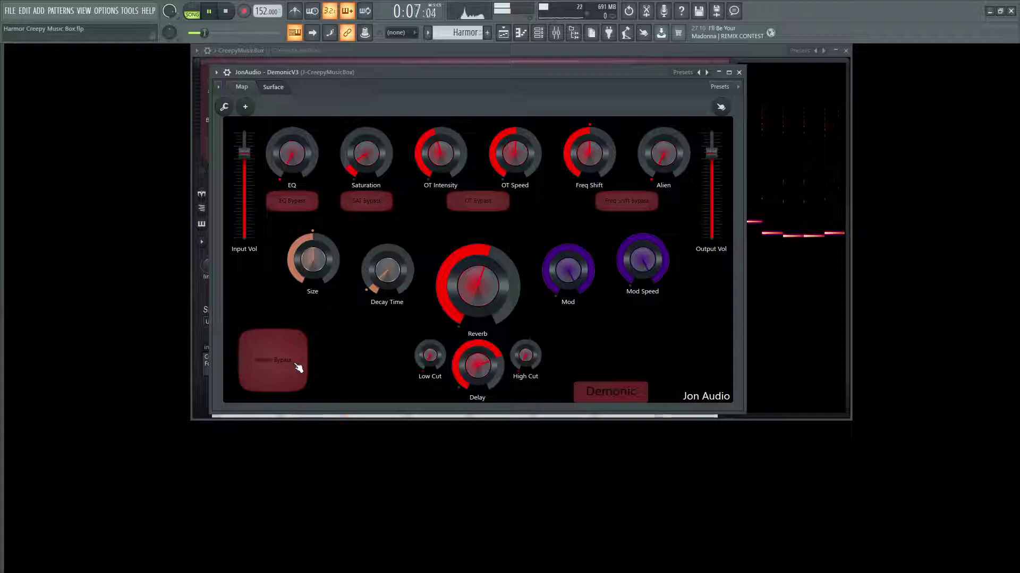
key("space")
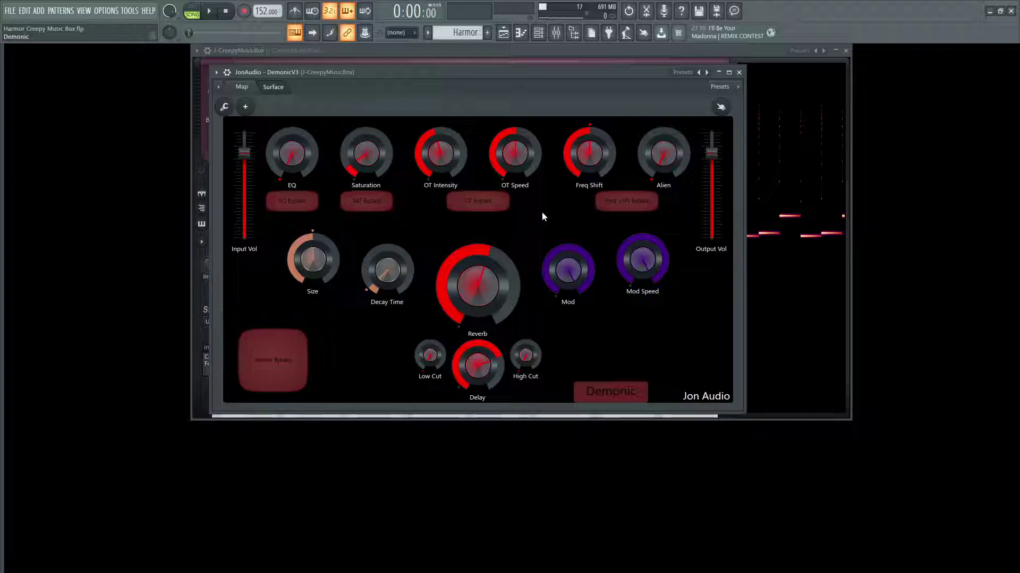
key("space")
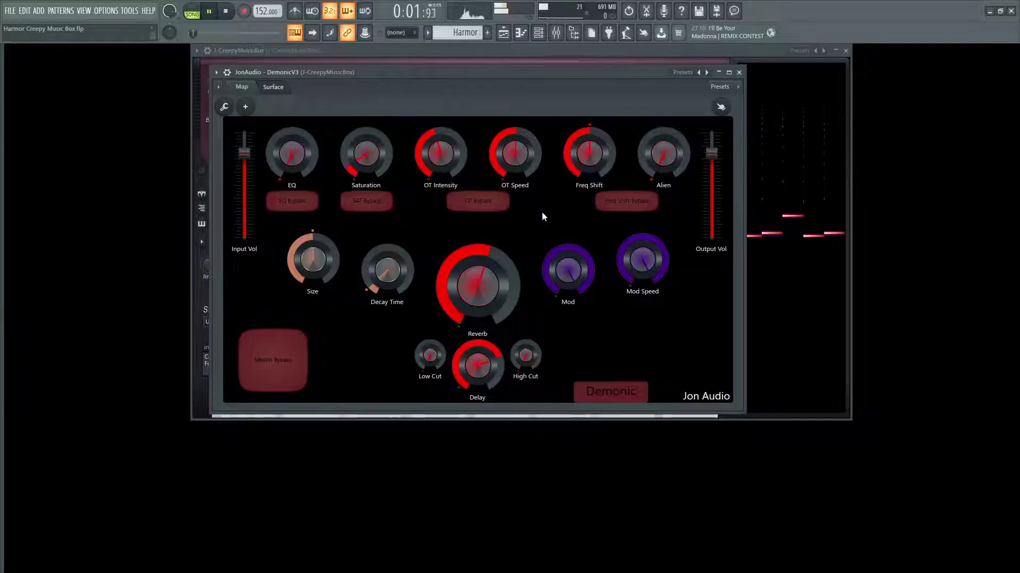
key("space")
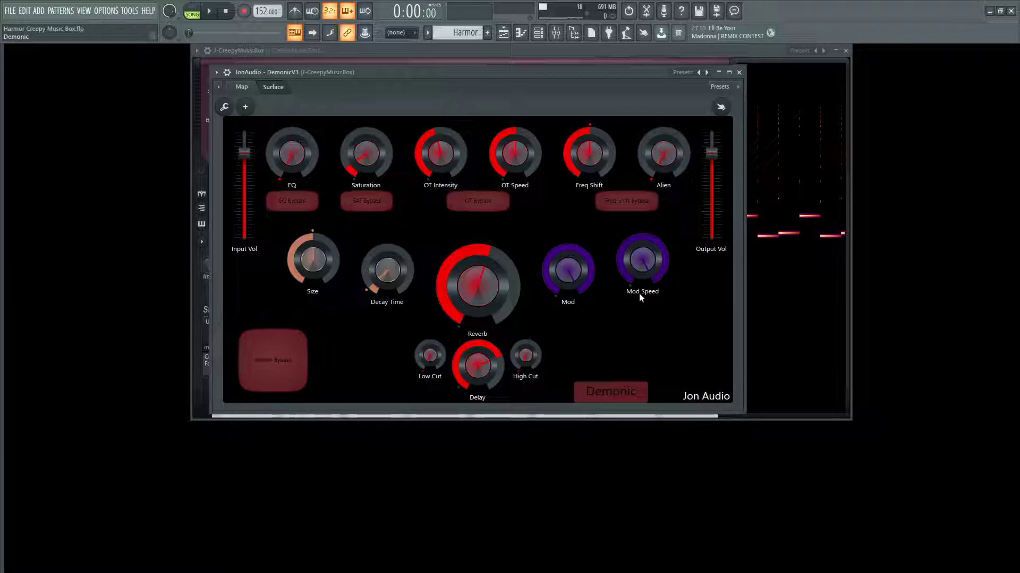
Dismiss the Playlist, show the Mixer and bring the DemonicV3 window to the front.
key("F5")
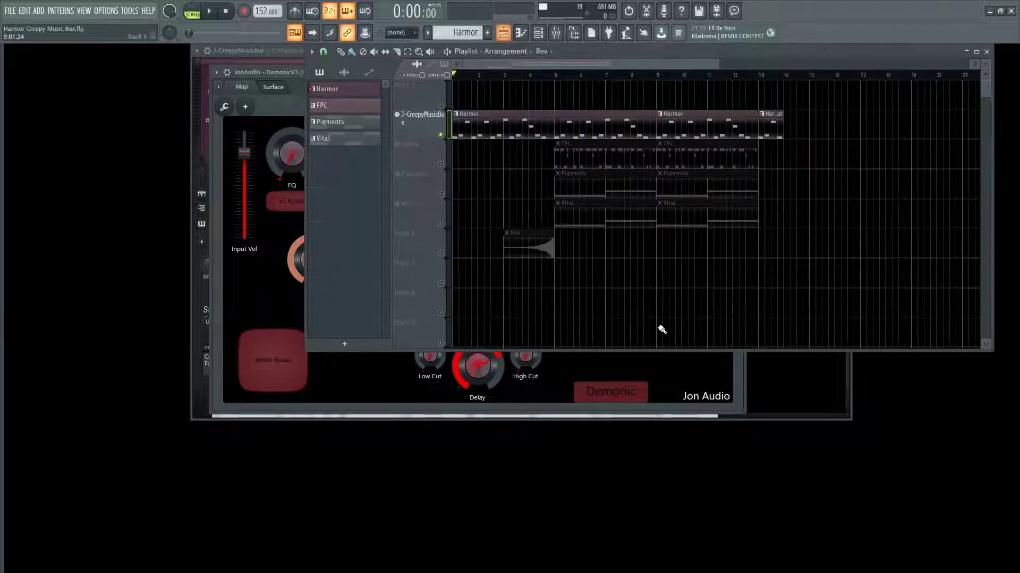
key("F5")
key("F9")
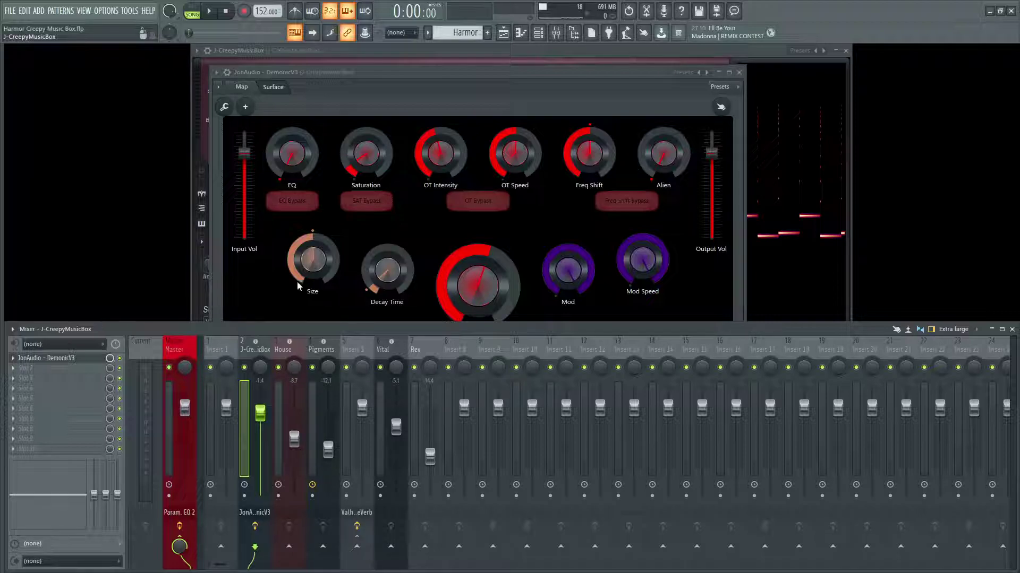
left_click(410, 88)
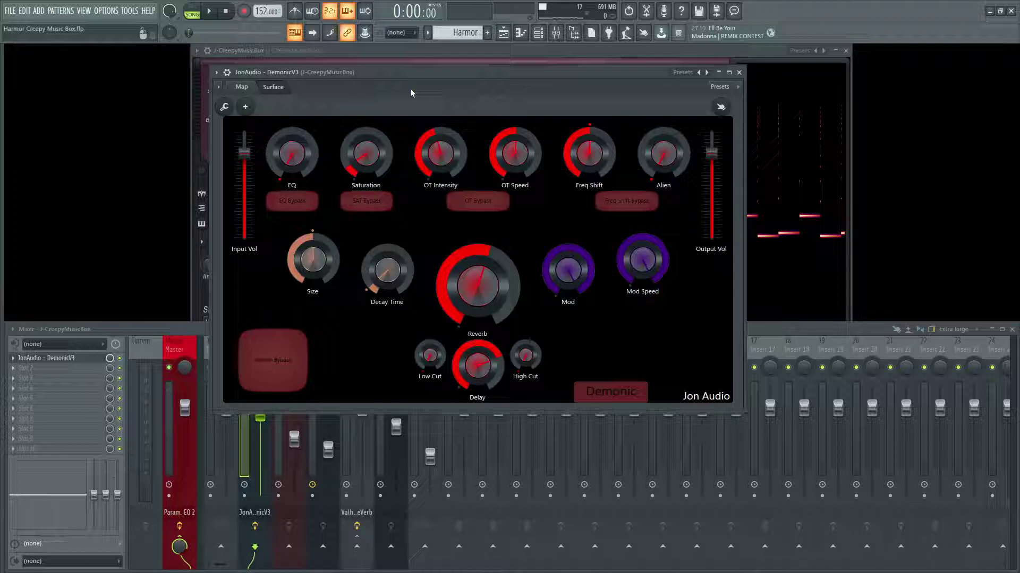
Close and reopen DemonicV3 from insert 2, then hide the Mixer and show the Playlist.
left_click(739, 72)
key("F9")
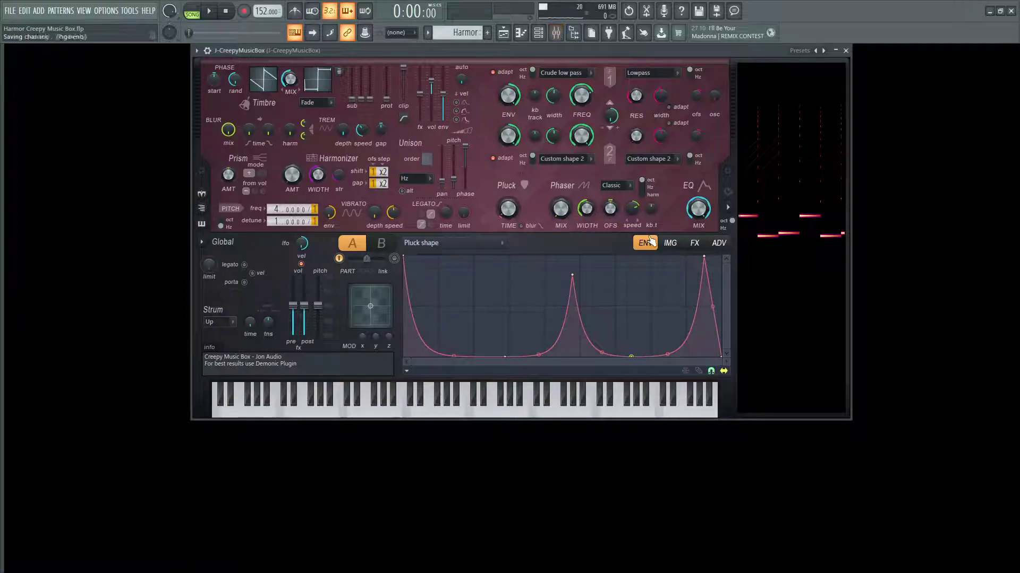
key("F7")
key("F7")
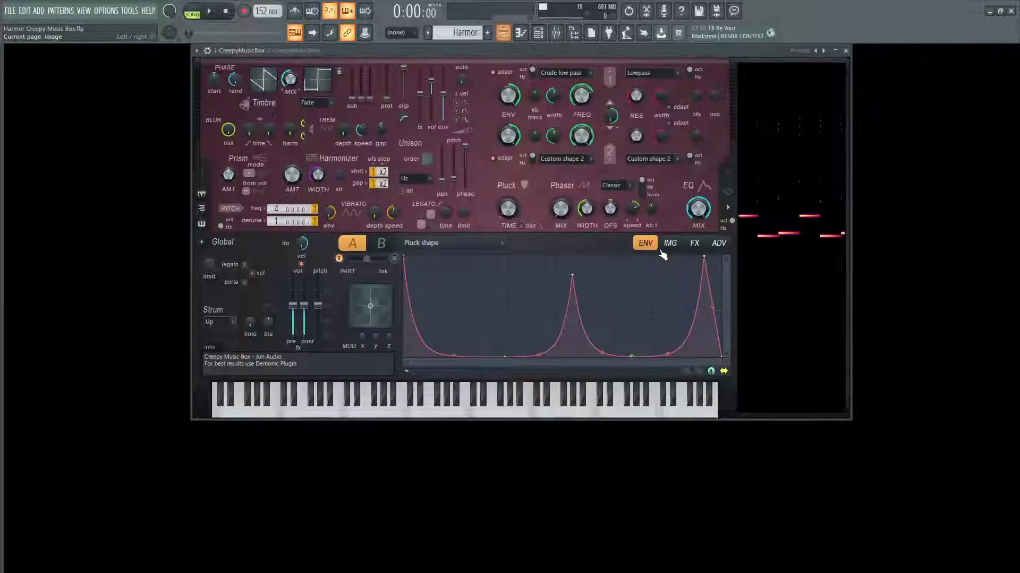
key("F9")
left_click(253, 512)
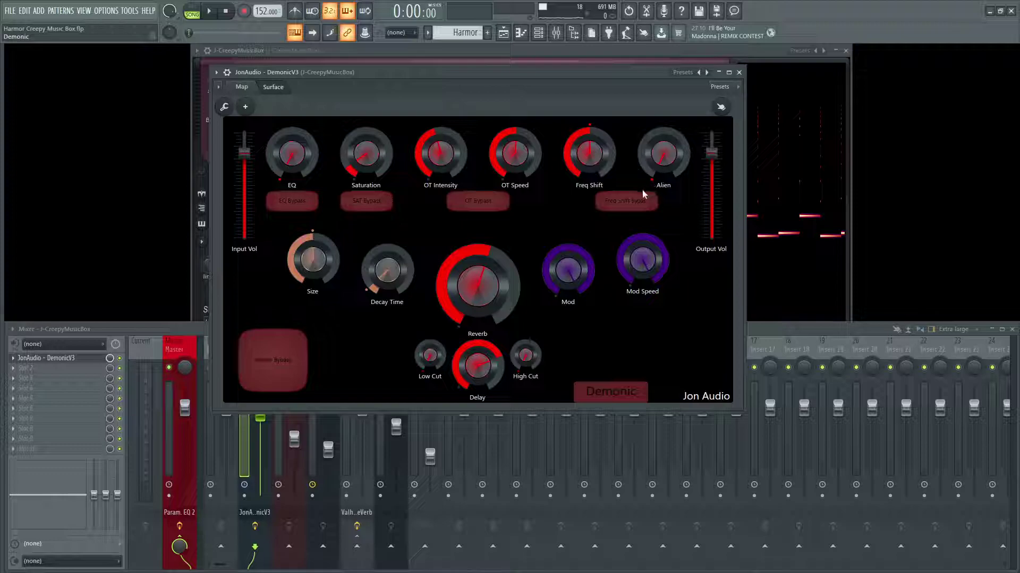
key("F9")
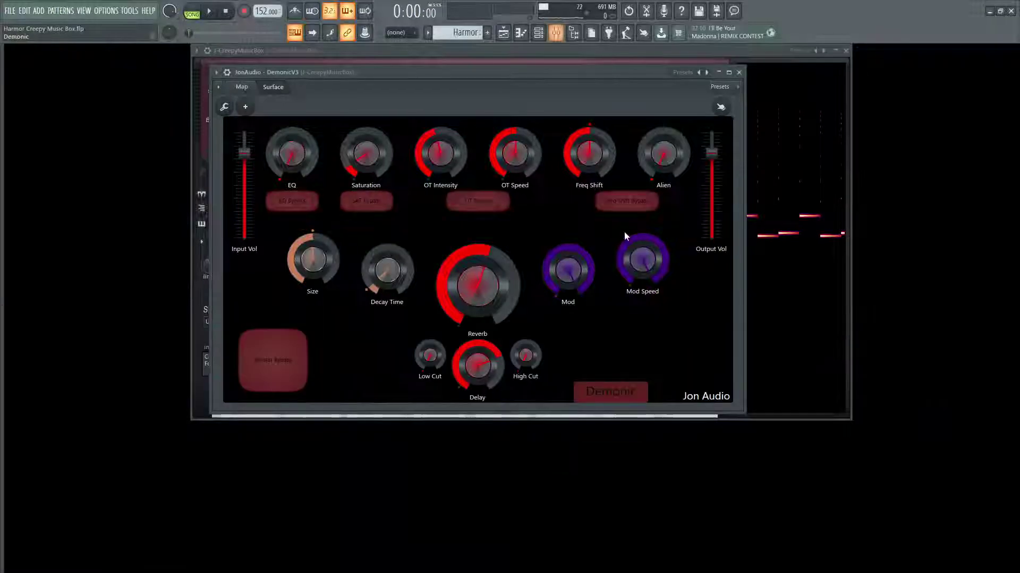
key("F5")
key("F5")
key("F5")
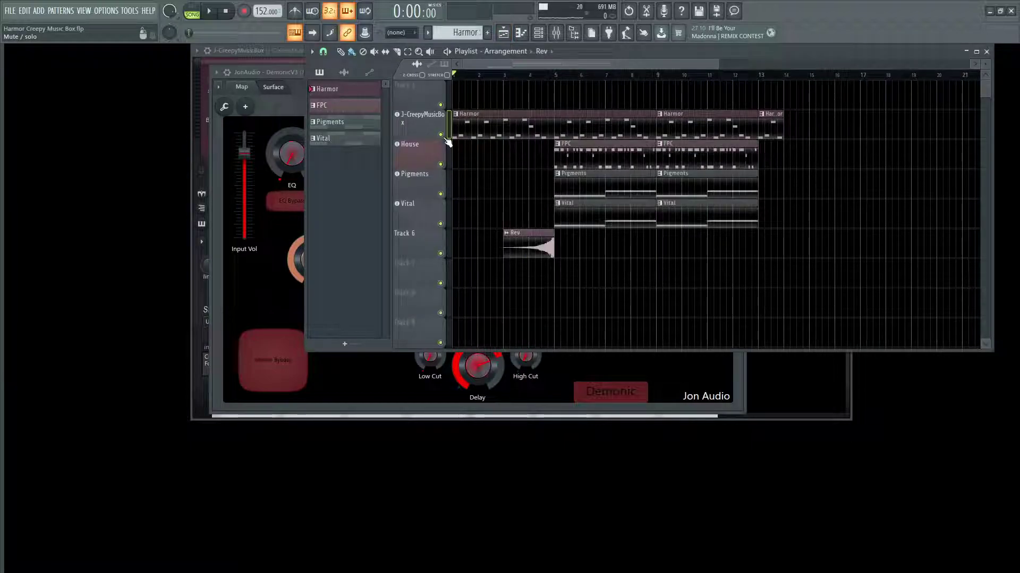
Close the DemonicV3 window and play the Playlist arrangement from the start.
left_click(300, 75)
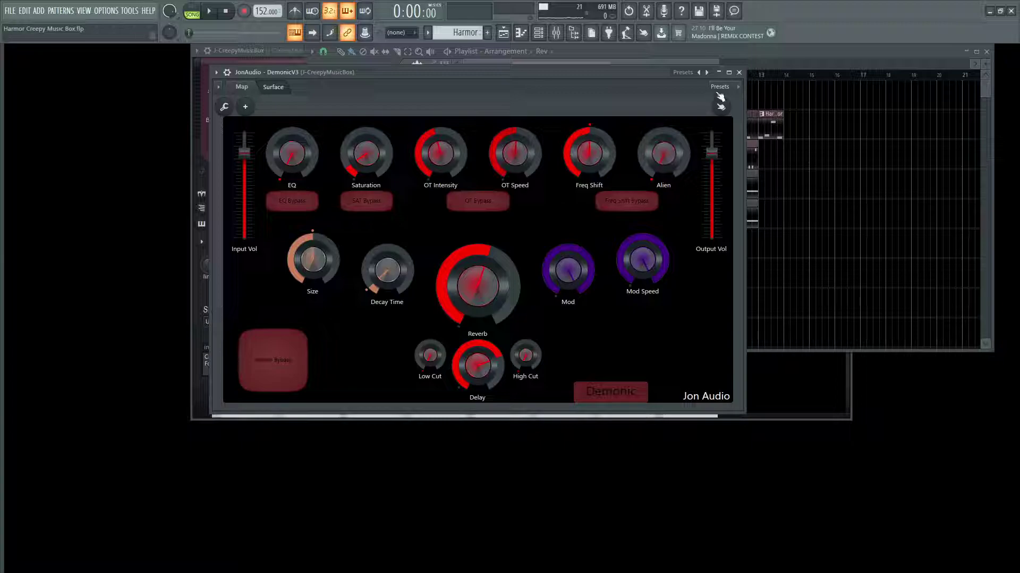
left_click(739, 72)
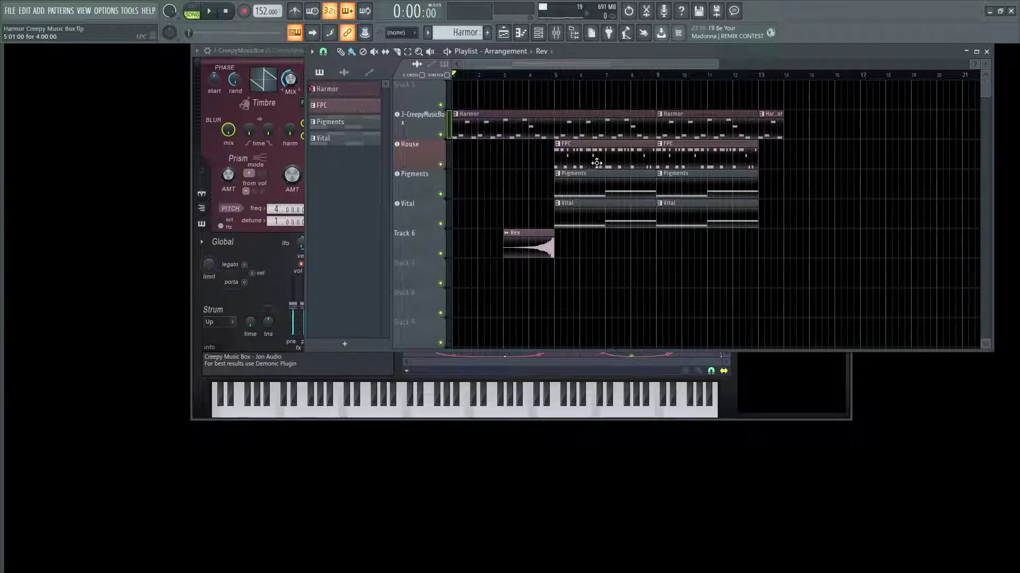
key("space")
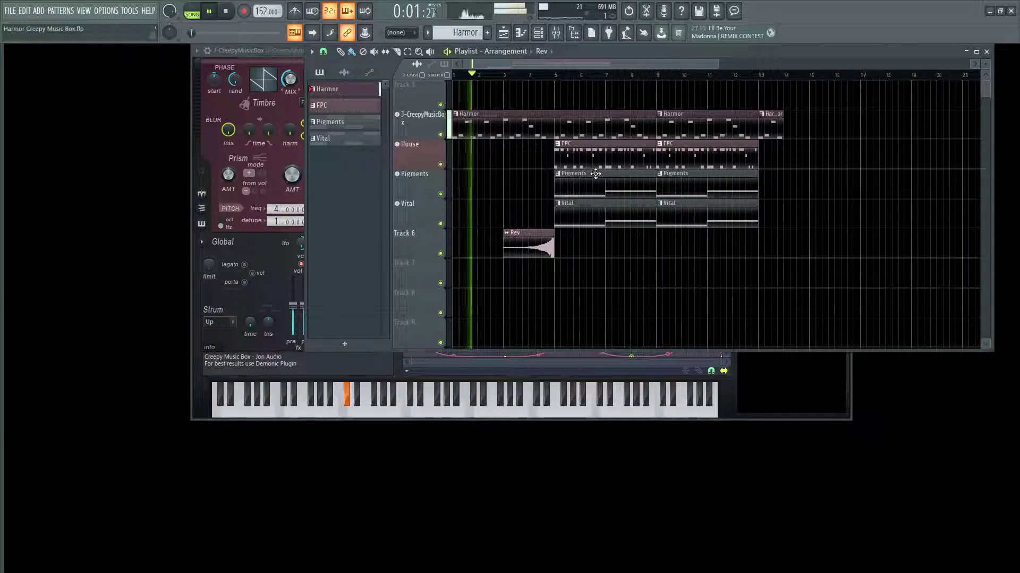